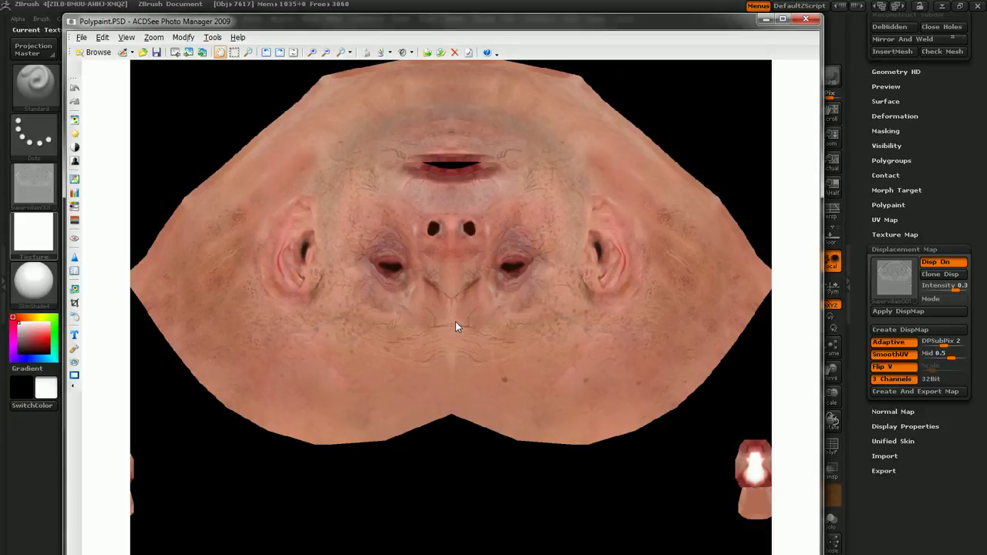
Step: Scroll to look over the textured bald head wearing round glasses
{"action": "scroll", "coordinate": [455, 325], "scroll_direction": "up", "scroll_amount": 1}
{"action": "scroll", "coordinate": [432, 301], "scroll_direction": "down", "scroll_amount": 1}
{"action": "scroll", "coordinate": [435, 346], "scroll_direction": "down", "scroll_amount": 1}
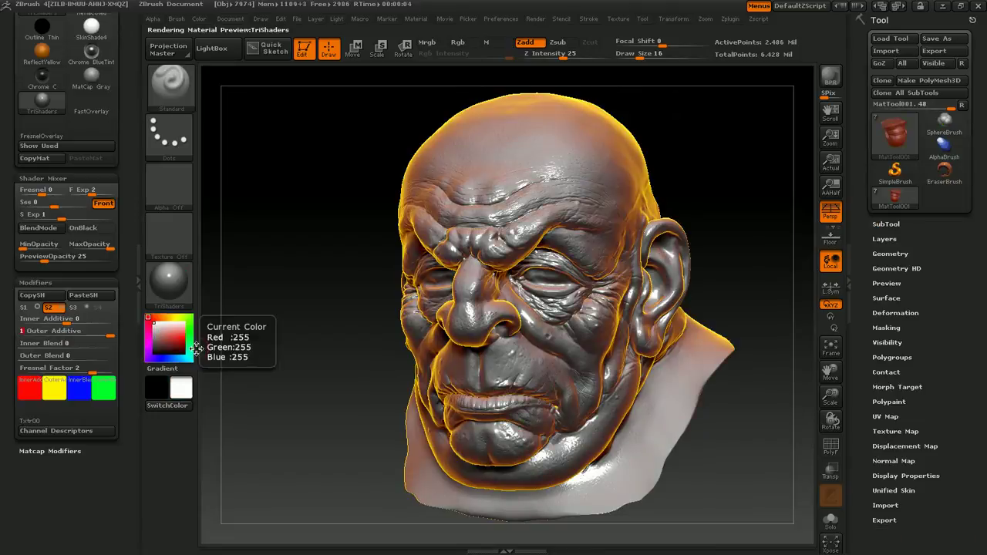
Step: Set TriShaders Fresnel Factor to 0.5 and Outer Additive to 1 for a yellow-orange glow
{"action": "mouse_move", "coordinate": [89, 370]}
{"action": "left_mouse_down"}
{"action": "mouse_move", "coordinate": [54, 370]}
{"action": "mouse_move", "coordinate": [89, 370]}
{"action": "left_mouse_up"}
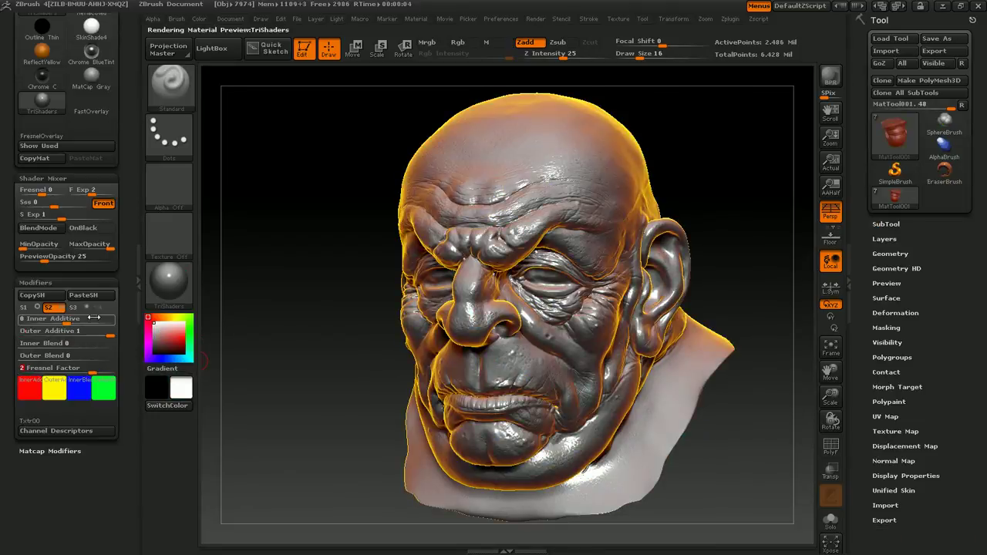
{"action": "left_click_drag", "start_coordinate": [97, 337], "coordinate": [111, 336]}
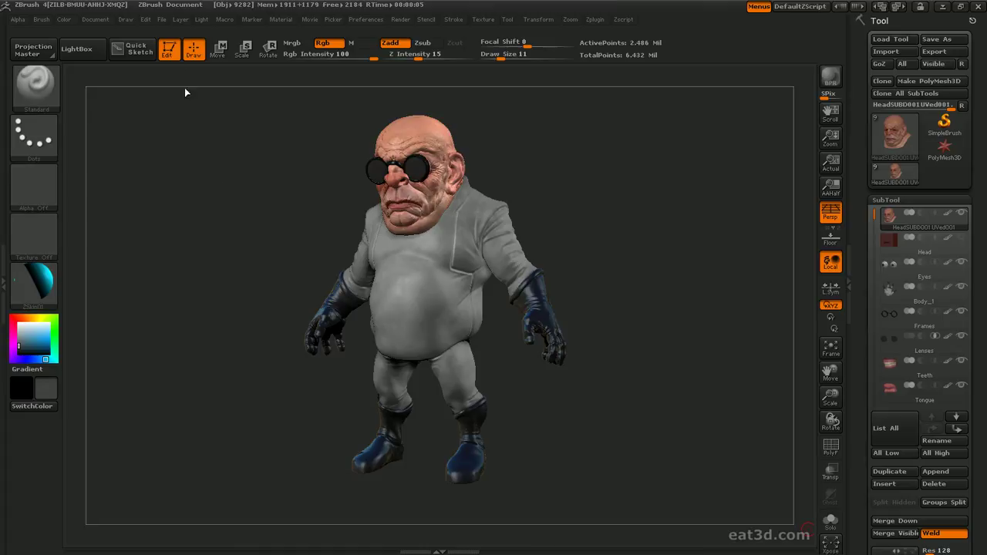
{"action": "left_click", "coordinate": [162, 19]}
{"action": "key", "text": "ctrl"}
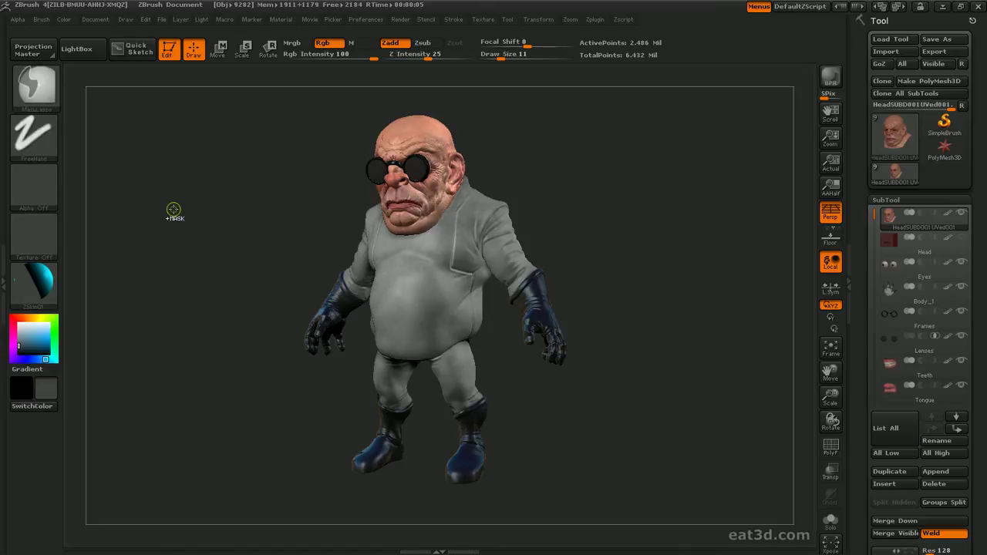
{"action": "key", "text": "ctrl+shift"}
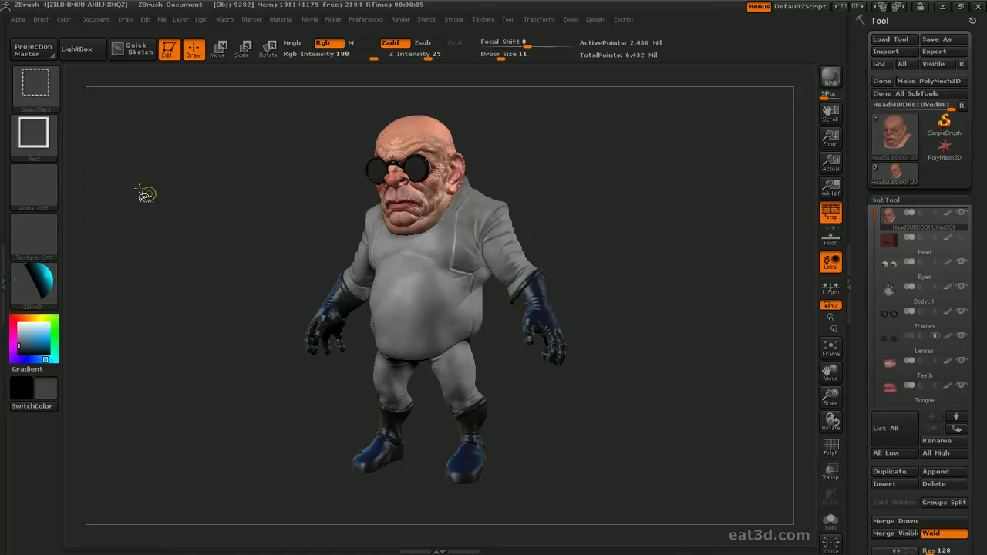
{"action": "left_click", "coordinate": [48, 88]}
{"action": "left_click", "coordinate": [48, 131]}
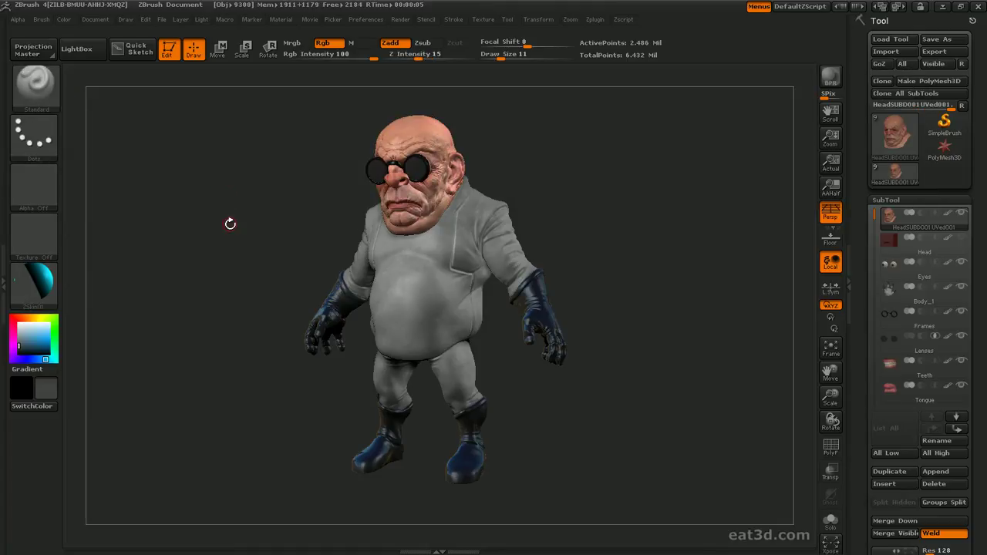
Step: Filter the brush picker by the letters M, D, R and C, then clear the filter
{"action": "key", "text": "b"}
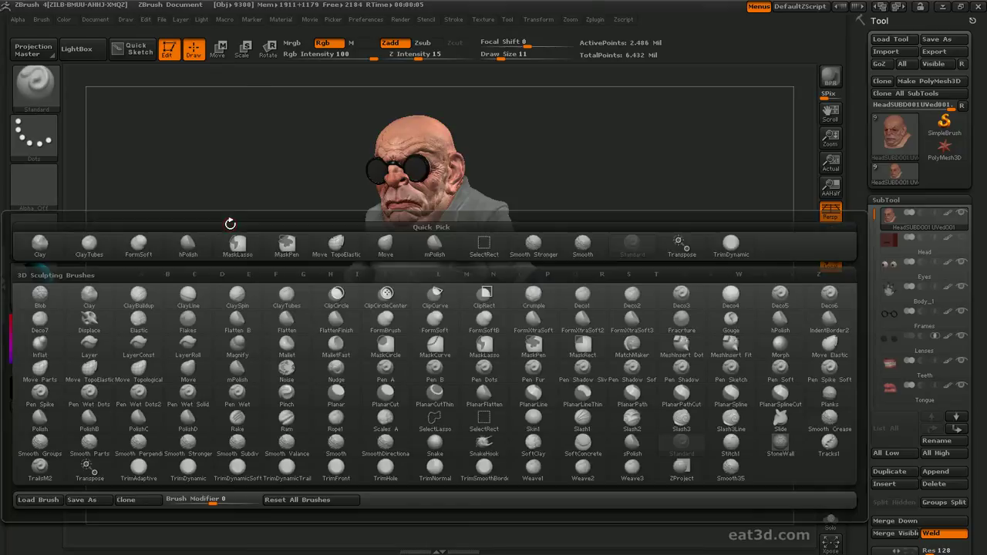
{"action": "key", "text": "m"}
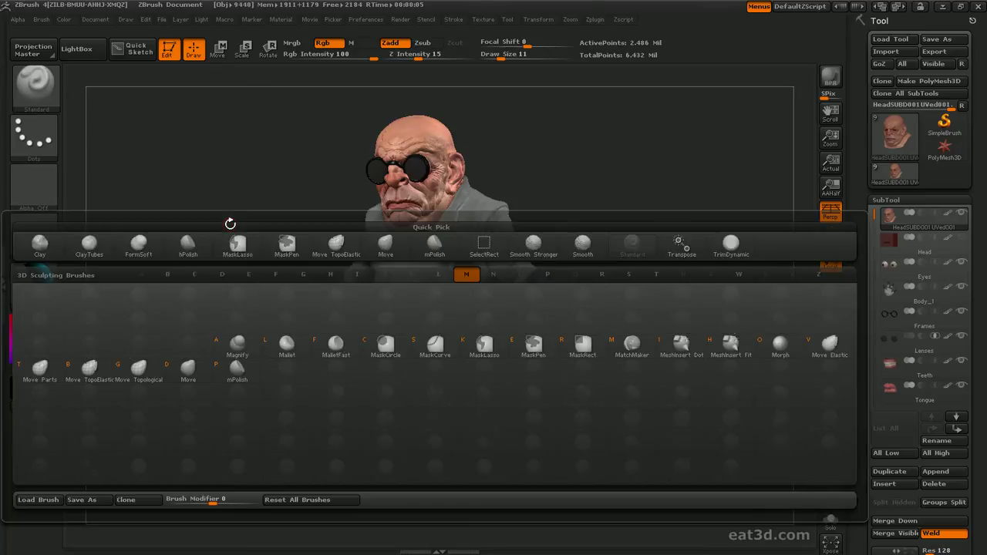
{"action": "key", "text": "d"}
{"action": "key", "text": "r"}
{"action": "key", "text": "c"}
{"action": "key", "text": "BackSpace"}
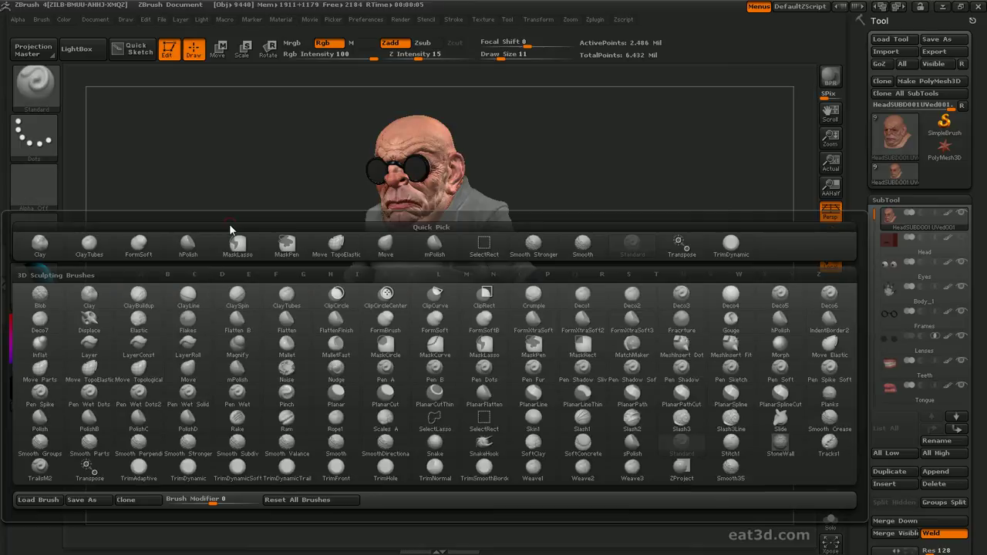
Step: Pick MatchMaker from the M brushes, then try the Ctrl mask and Ctrl+Shift SelectRect brushes
{"action": "key", "text": "m"}
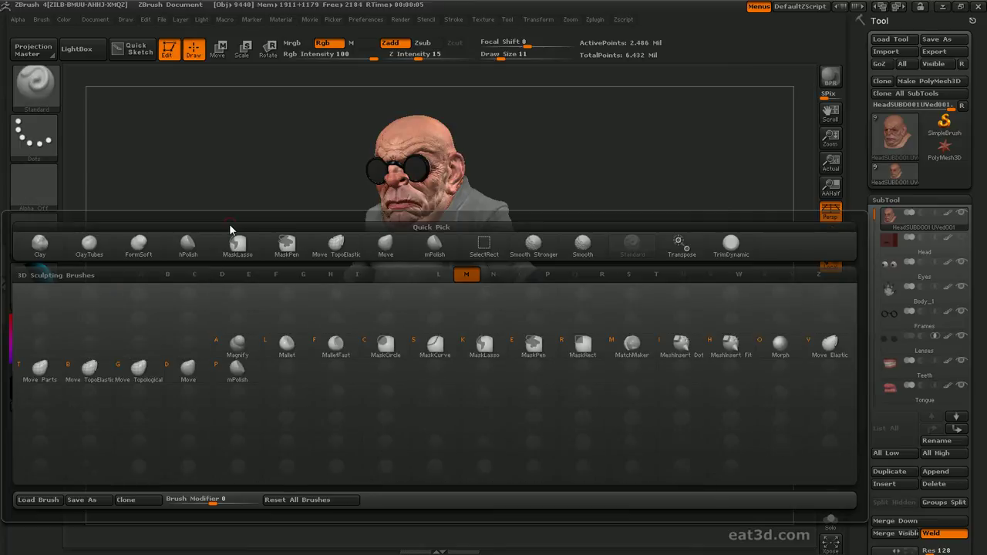
{"action": "left_click", "coordinate": [629, 344]}
{"action": "key", "text": "ctrl"}
{"action": "key", "text": "ctrl+shift"}
Step: Replace the Ctrl+Shift selection brush with ClipCircleCenter from the clip brushes
{"action": "left_click", "coordinate": [39, 88]}
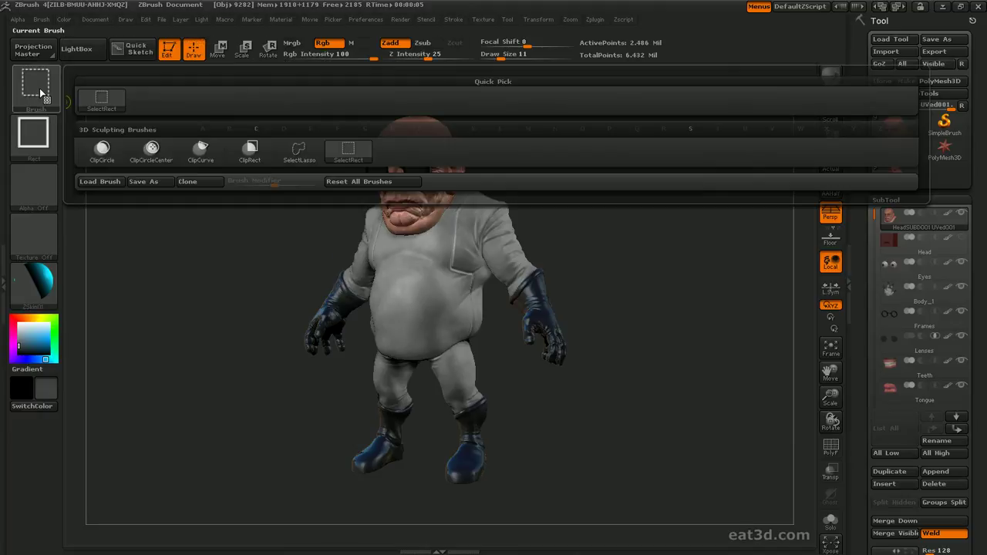
{"action": "mouse_move", "coordinate": [142, 150]}
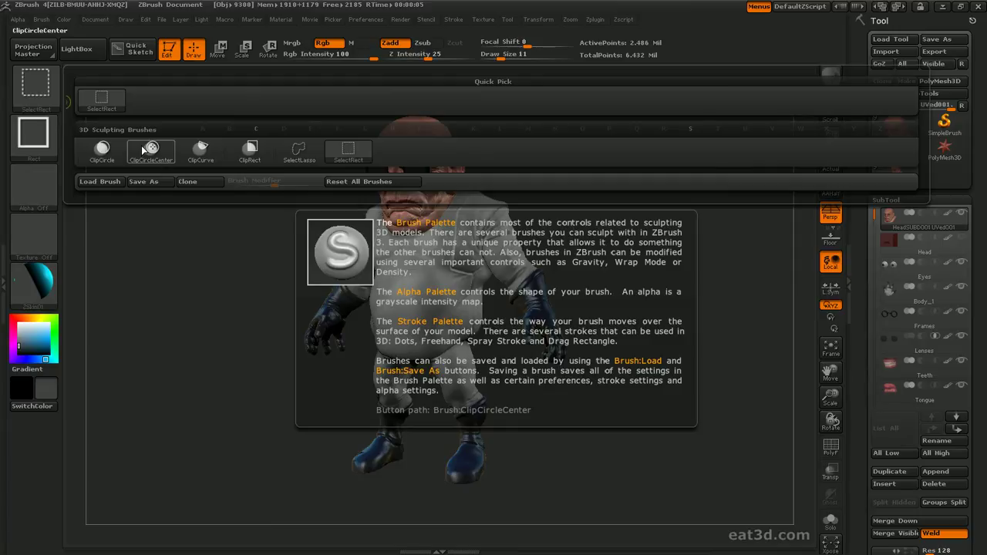
{"action": "left_click", "coordinate": [145, 151]}
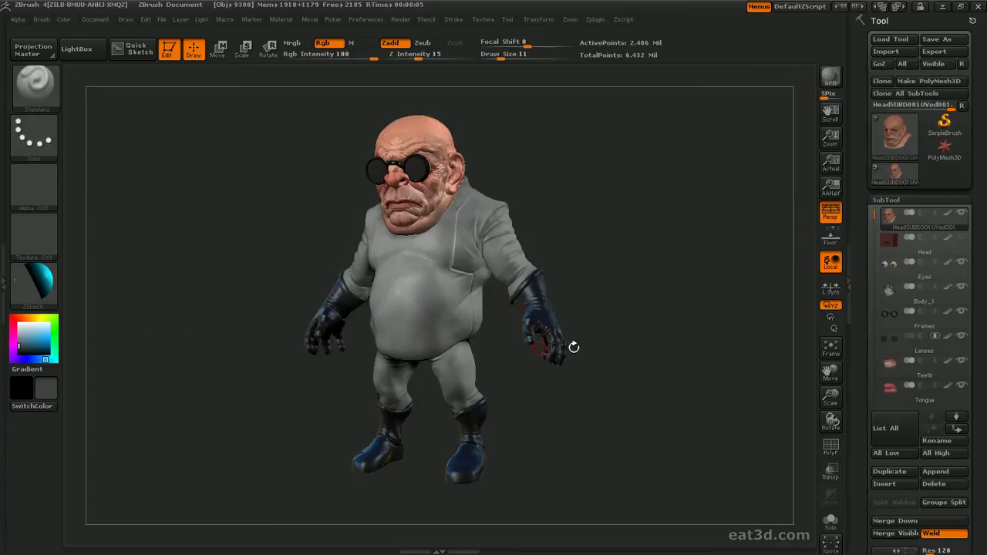
{"action": "left_click_drag", "start_coordinate": [856, 358], "coordinate": [857, 245]}
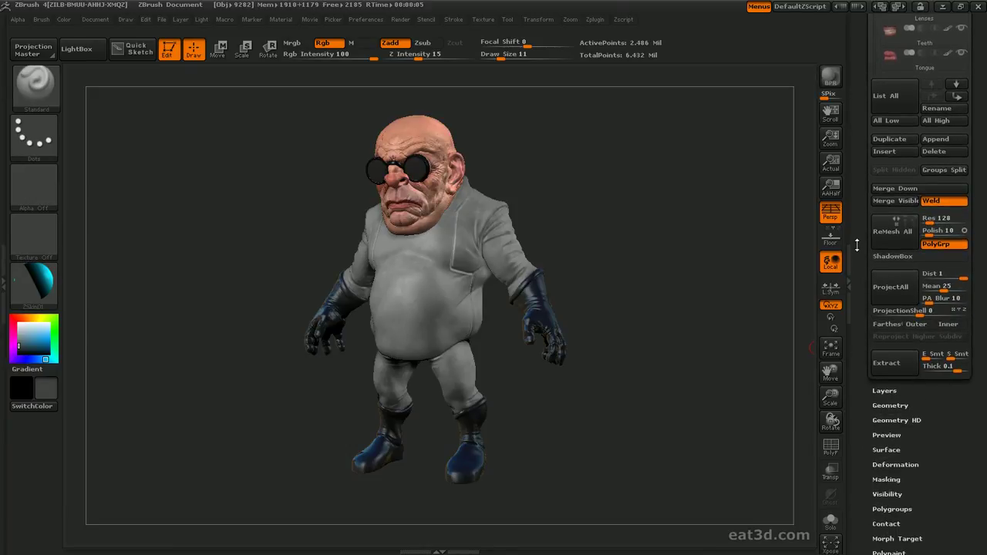
{"action": "key", "text": "n"}
{"action": "left_click", "coordinate": [831, 520]}
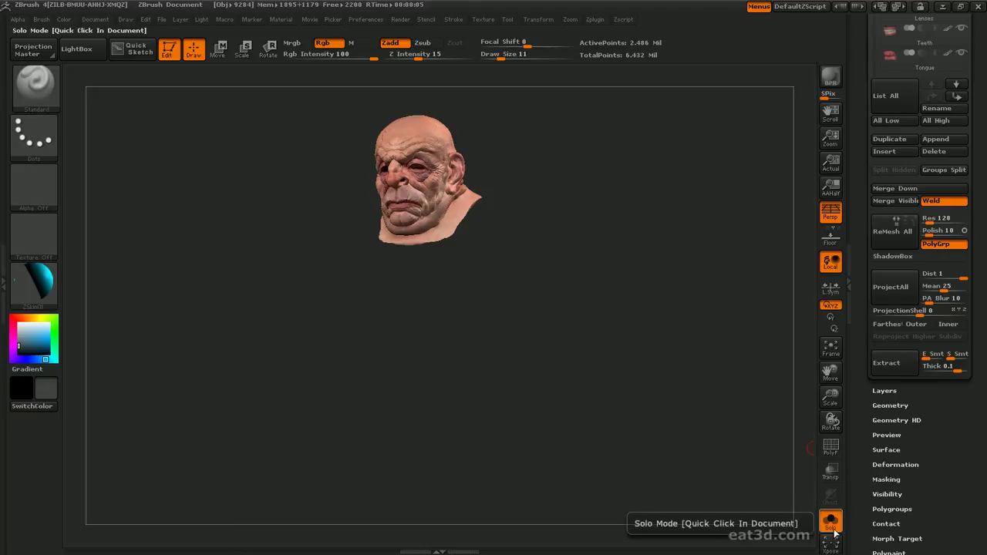
{"action": "left_click", "coordinate": [831, 521]}
{"action": "left_click", "coordinate": [831, 543]}
{"action": "left_click", "coordinate": [831, 544]}
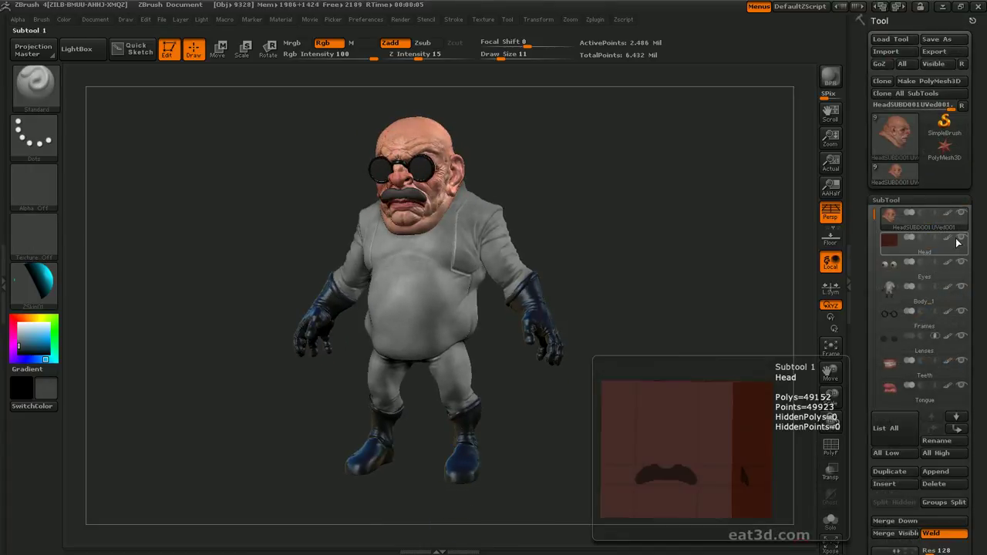
{"action": "left_click", "coordinate": [886, 250]}
{"action": "mouse_move", "coordinate": [713, 324]}
{"action": "left_mouse_down"}
{"action": "mouse_move", "coordinate": [723, 324]}
{"action": "mouse_move", "coordinate": [671, 324]}
{"action": "mouse_move", "coordinate": [696, 323]}
{"action": "left_mouse_up"}
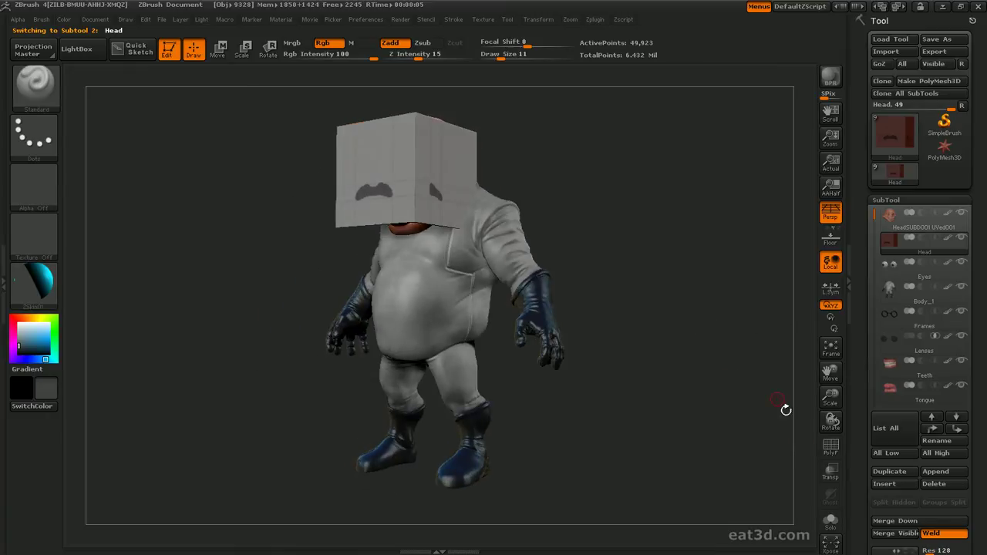
{"action": "left_click", "coordinate": [830, 471]}
{"action": "mouse_move", "coordinate": [675, 389]}
{"action": "left_mouse_down"}
{"action": "mouse_move", "coordinate": [701, 391]}
{"action": "mouse_move", "coordinate": [669, 390]}
{"action": "mouse_move", "coordinate": [662, 401]}
{"action": "left_mouse_up"}
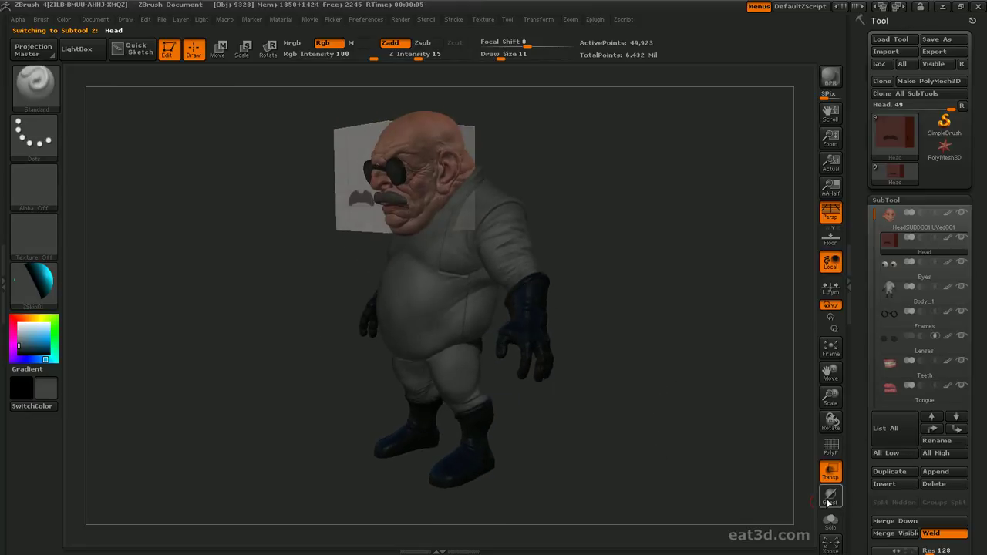
{"action": "left_click", "coordinate": [830, 470]}
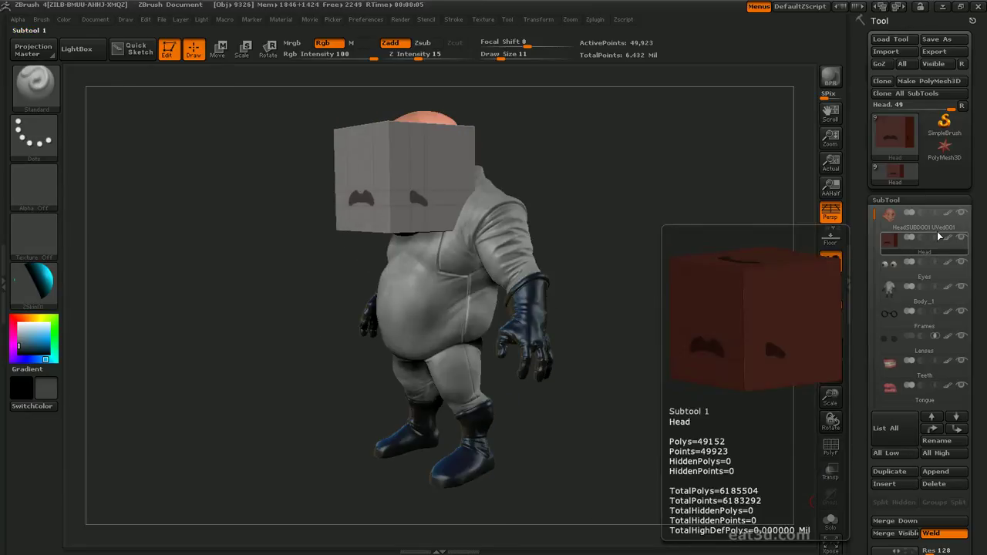
{"action": "left_click", "coordinate": [906, 217]}
{"action": "mouse_move", "coordinate": [698, 232]}
{"action": "left_mouse_down"}
{"action": "mouse_move", "coordinate": [761, 221]}
{"action": "mouse_move", "coordinate": [694, 220]}
{"action": "left_mouse_up"}
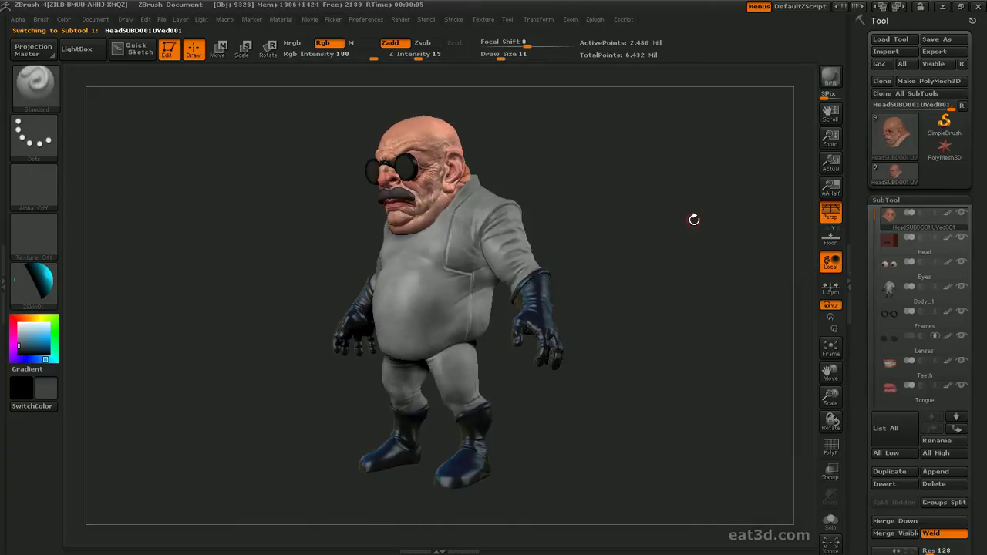
{"action": "left_click", "coordinate": [926, 251]}
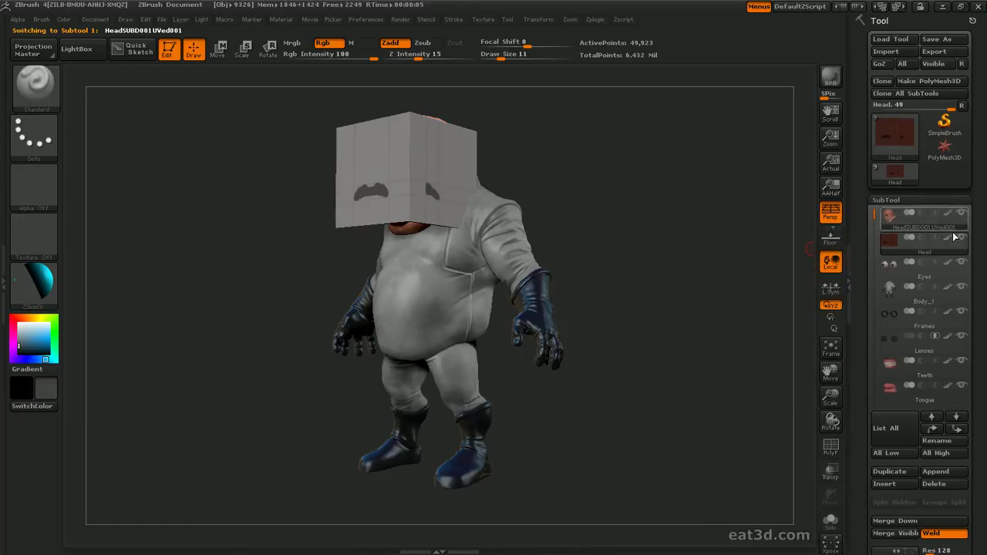
{"action": "left_click", "coordinate": [939, 219]}
{"action": "scroll", "coordinate": [868, 324], "scroll_direction": "down", "scroll_amount": 10}
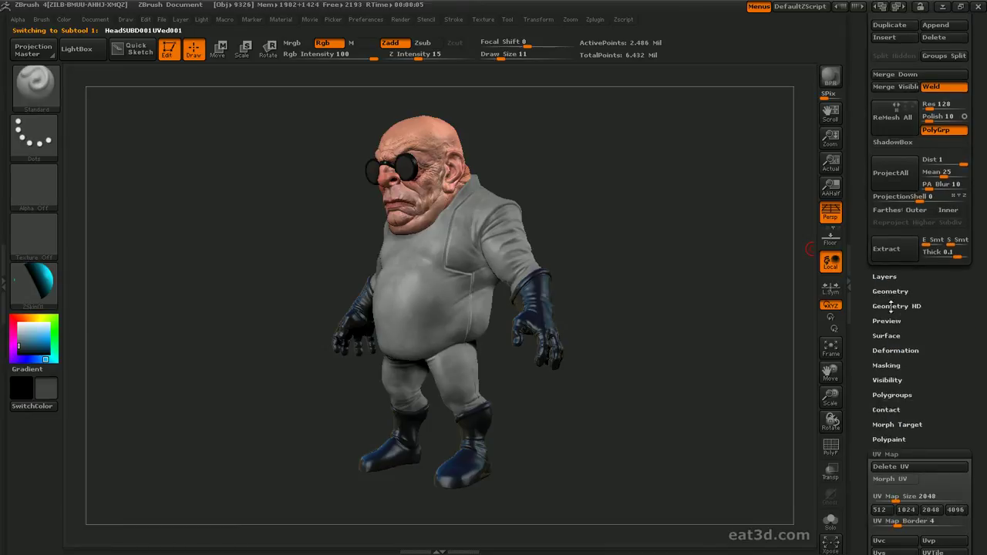
Step: Expand the Tool palette's Layers subpalette for the sculpted head
{"action": "left_click", "coordinate": [885, 277]}
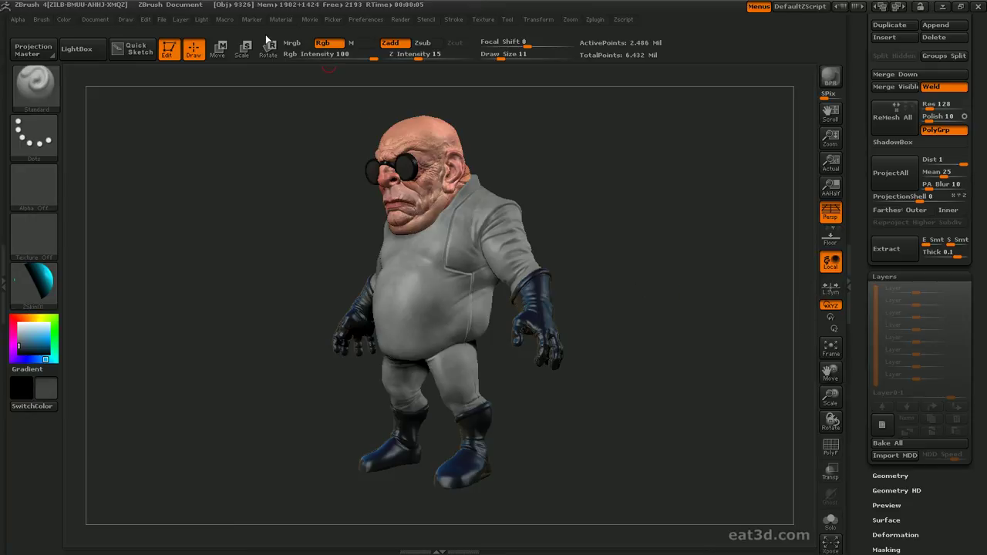
Step: Load a camera timeline from the Movie menu and scrub it around the character
{"action": "left_click", "coordinate": [312, 21]}
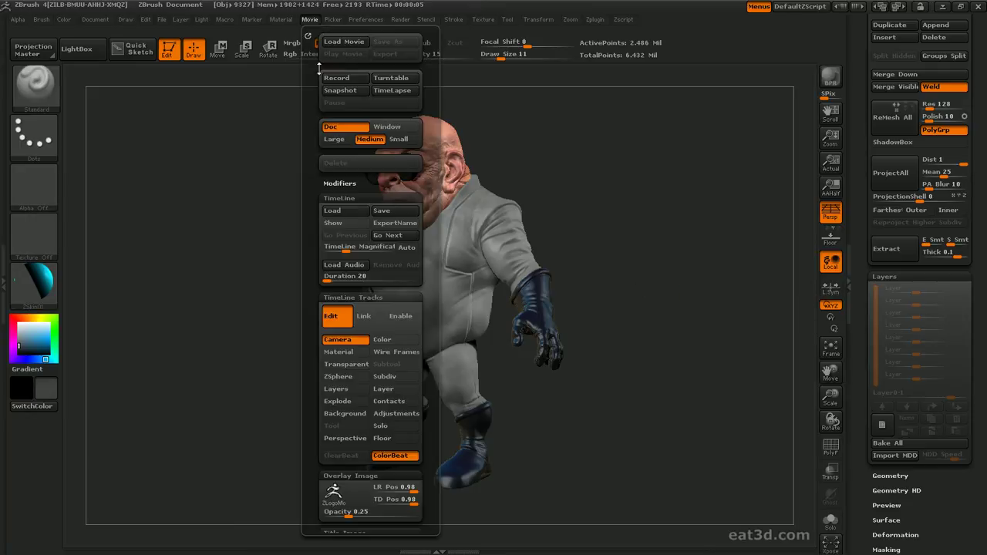
{"action": "left_click", "coordinate": [339, 211]}
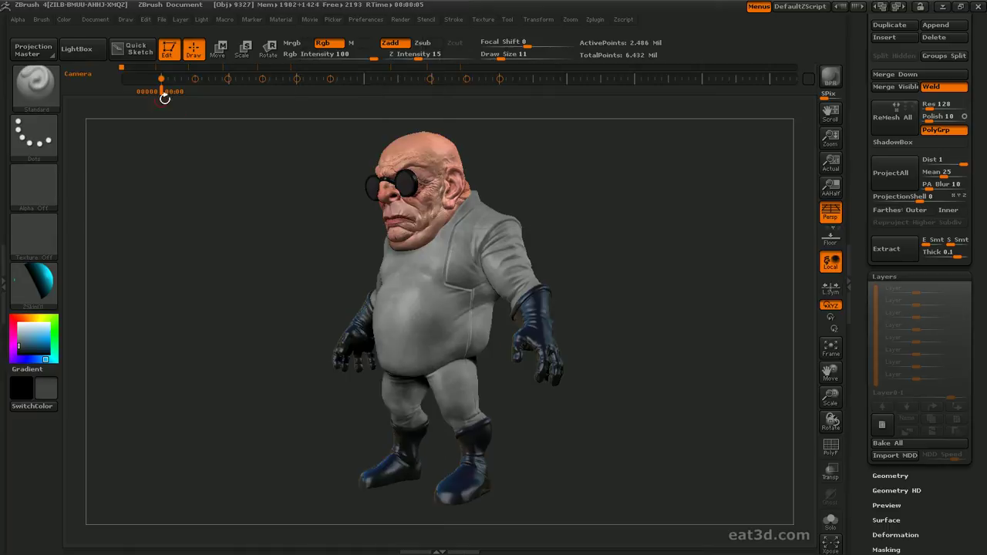
{"action": "left_click_drag", "start_coordinate": [300, 94], "coordinate": [152, 97]}
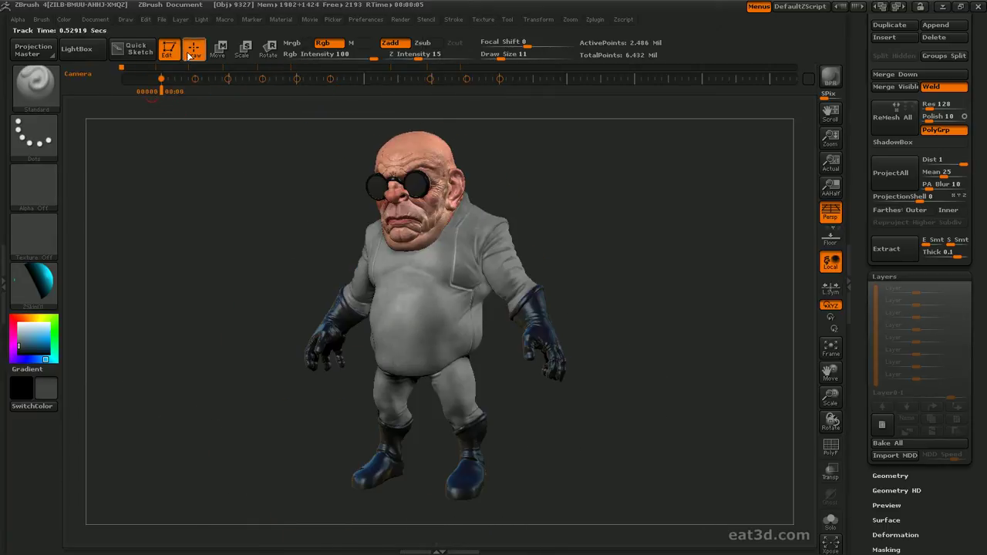
Step: Cycle Timeline Tracks through Link and Enable modes, ending back in Edit mode
{"action": "left_click", "coordinate": [309, 19]}
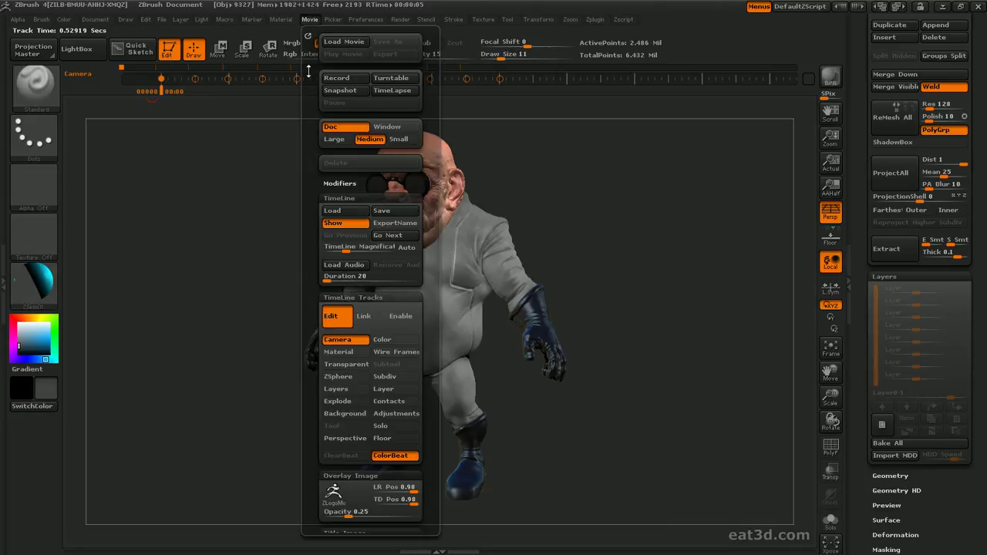
{"action": "left_click_drag", "start_coordinate": [304, 129], "coordinate": [310, 68]}
{"action": "left_click", "coordinate": [366, 212]}
{"action": "left_click", "coordinate": [397, 216]}
{"action": "left_click", "coordinate": [363, 215]}
{"action": "left_click", "coordinate": [341, 218]}
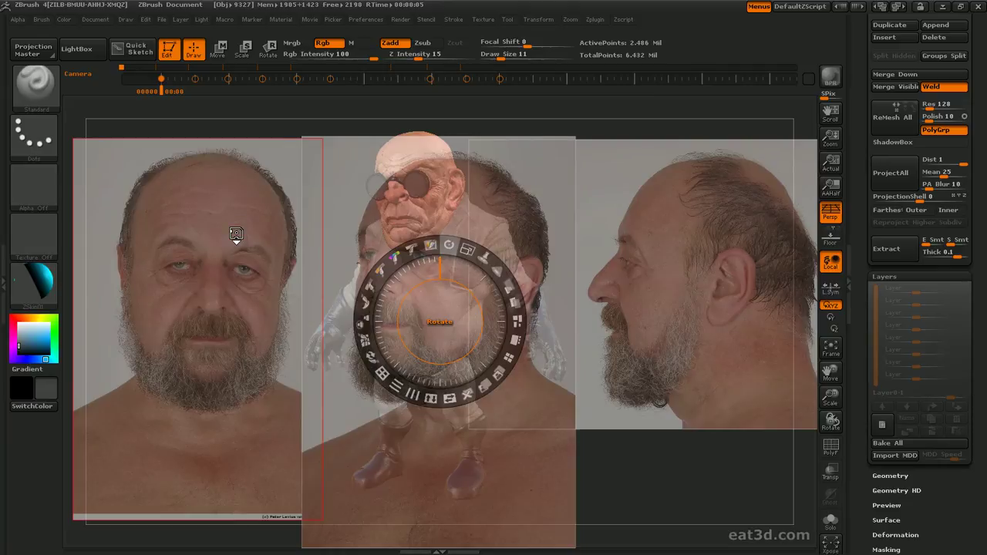
Step: Hide Spotlight with Z and jump between the profile and front-view camera keyframes
{"action": "key", "text": "z"}
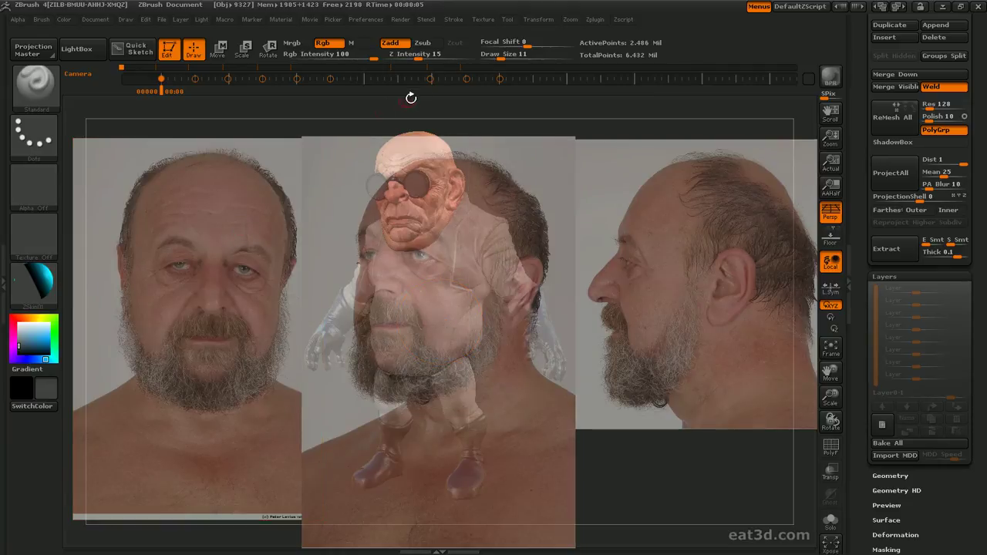
{"action": "left_click", "coordinate": [430, 88]}
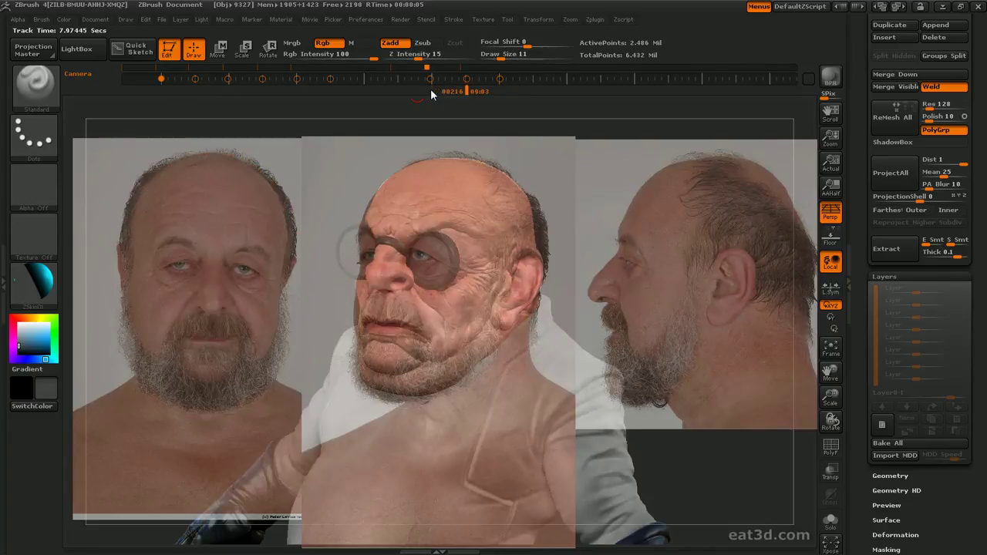
{"action": "left_click", "coordinate": [431, 88]}
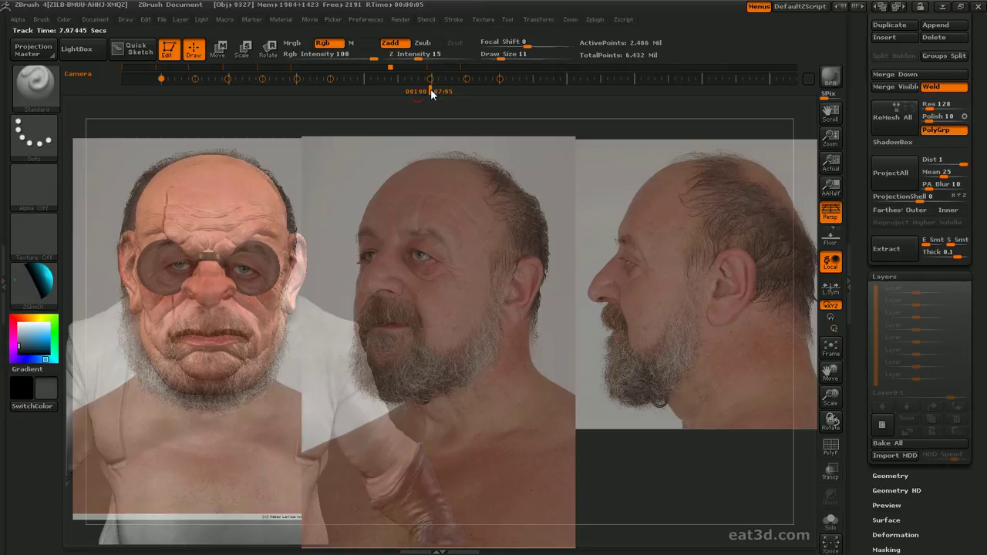
{"action": "key", "text": "shift"}
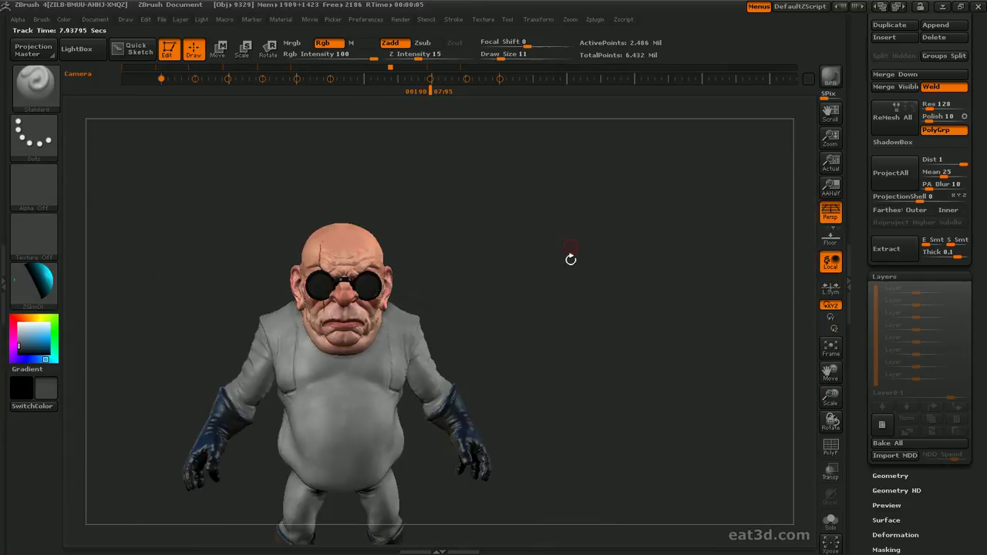
Step: Select the ZSphere subtool in the subtool list
{"action": "left_click_drag", "start_coordinate": [861, 158], "coordinate": [865, 270]}
{"action": "left_click_drag", "start_coordinate": [873, 137], "coordinate": [873, 219]}
{"action": "left_click", "coordinate": [963, 237]}
Step: Turn on Edit Topology and orbit the model to preview the ZSphere wireframe
{"action": "left_click_drag", "start_coordinate": [862, 267], "coordinate": [862, 144]}
{"action": "scroll", "coordinate": [875, 510], "scroll_direction": "down", "scroll_amount": 3}
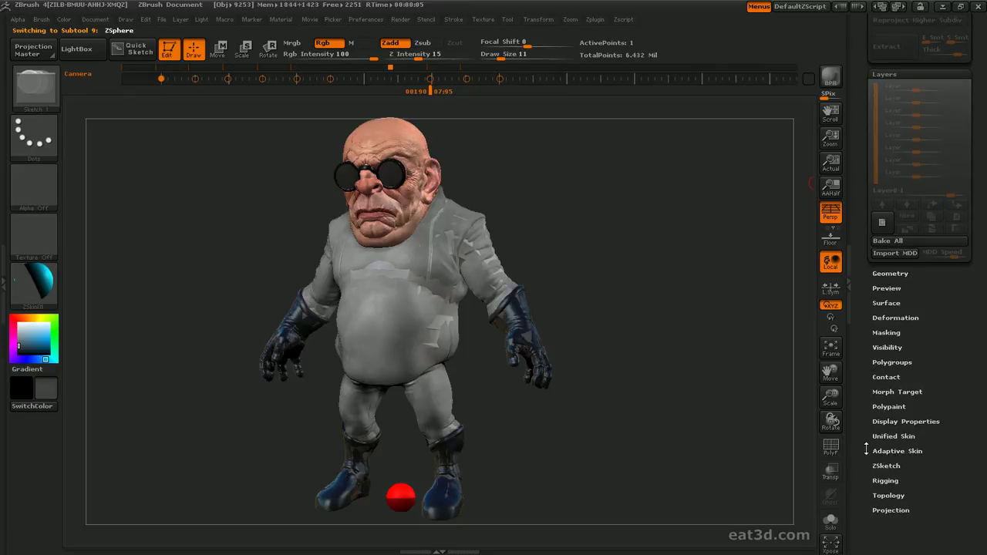
{"action": "left_click", "coordinate": [880, 496]}
{"action": "left_click", "coordinate": [885, 467]}
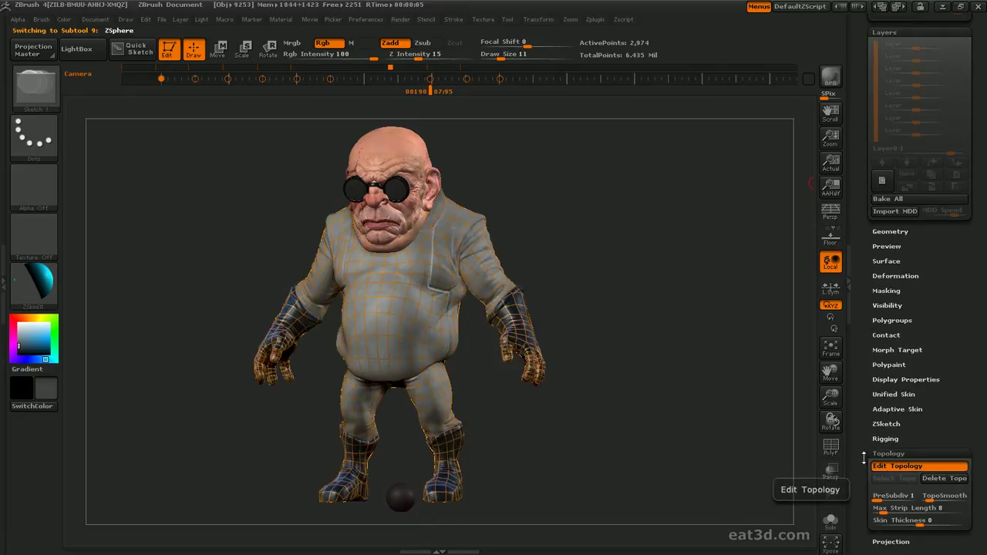
{"action": "mouse_move", "coordinate": [741, 347]}
{"action": "left_mouse_down"}
{"action": "mouse_move", "coordinate": [779, 347]}
{"action": "mouse_move", "coordinate": [758, 344]}
{"action": "left_mouse_up"}
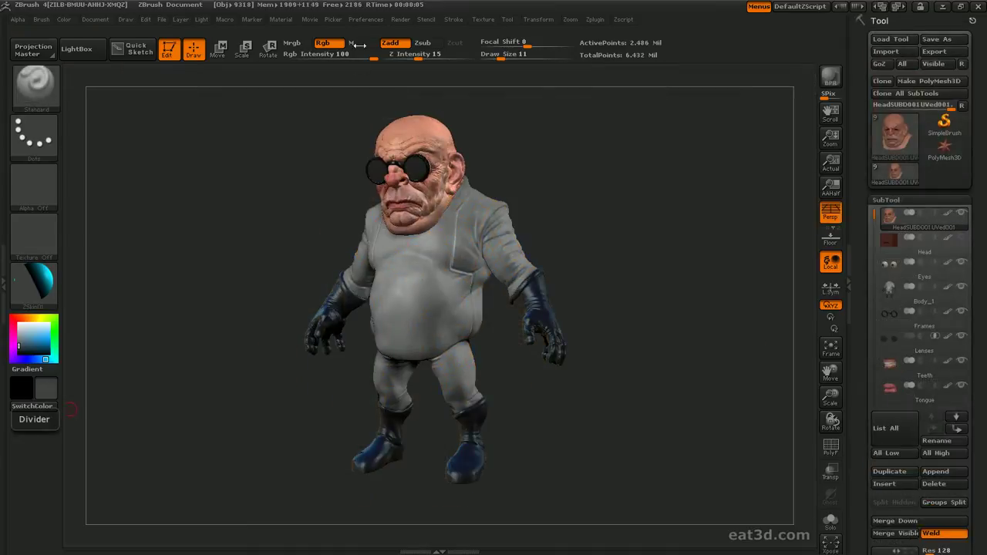
{"action": "left_click", "coordinate": [366, 20]}
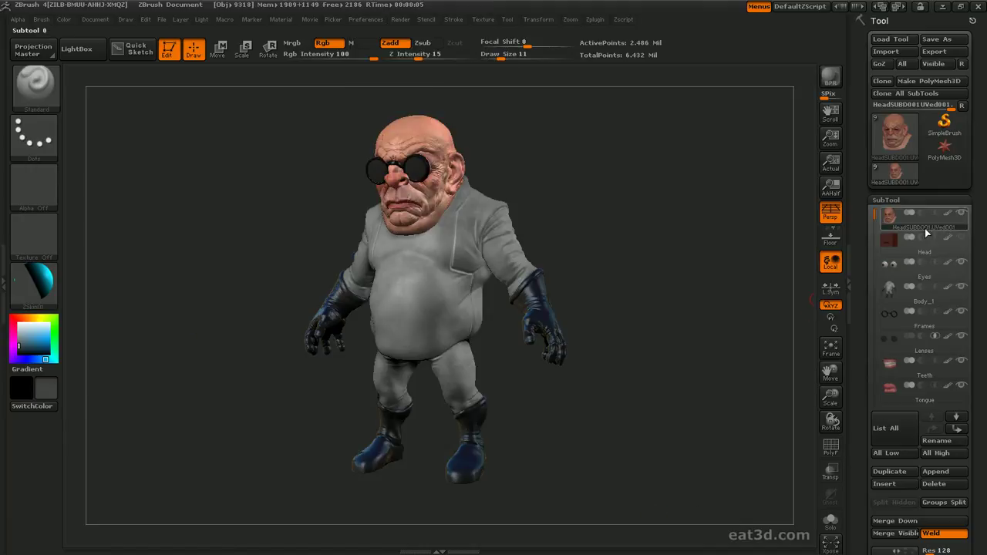
Step: Solo the head subtool and expand the UV Master plugin
{"action": "left_click", "coordinate": [961, 213], "text": "shift"}
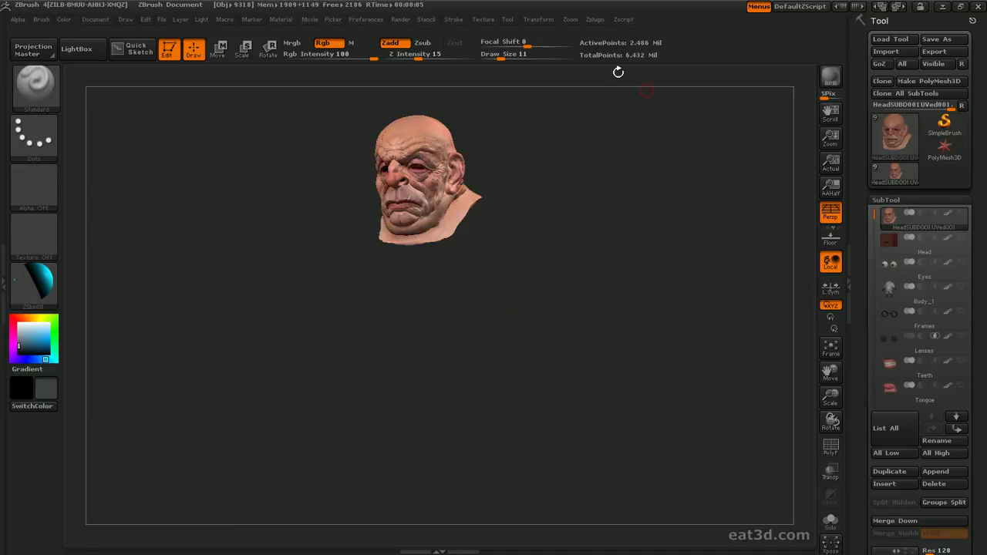
{"action": "left_click", "coordinate": [600, 21]}
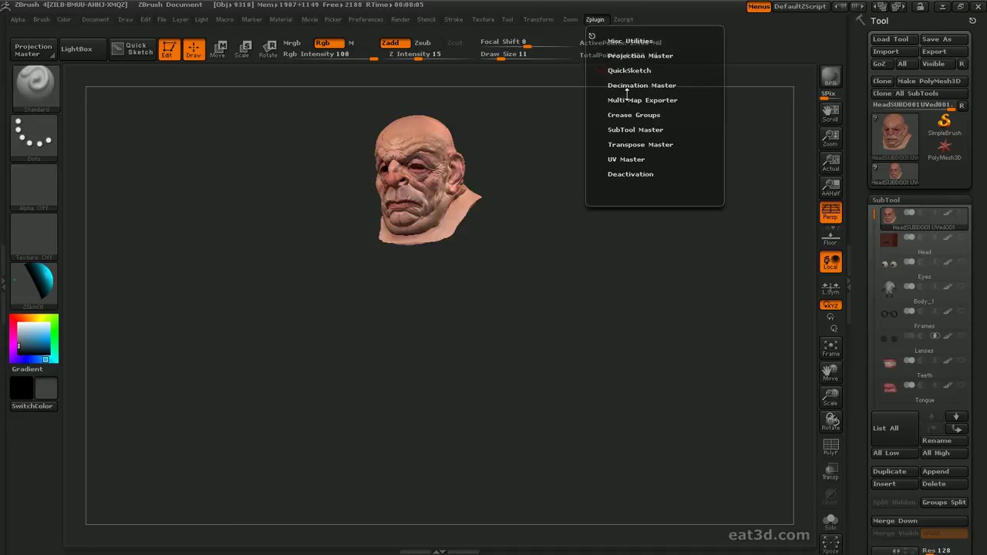
{"action": "left_click", "coordinate": [626, 159]}
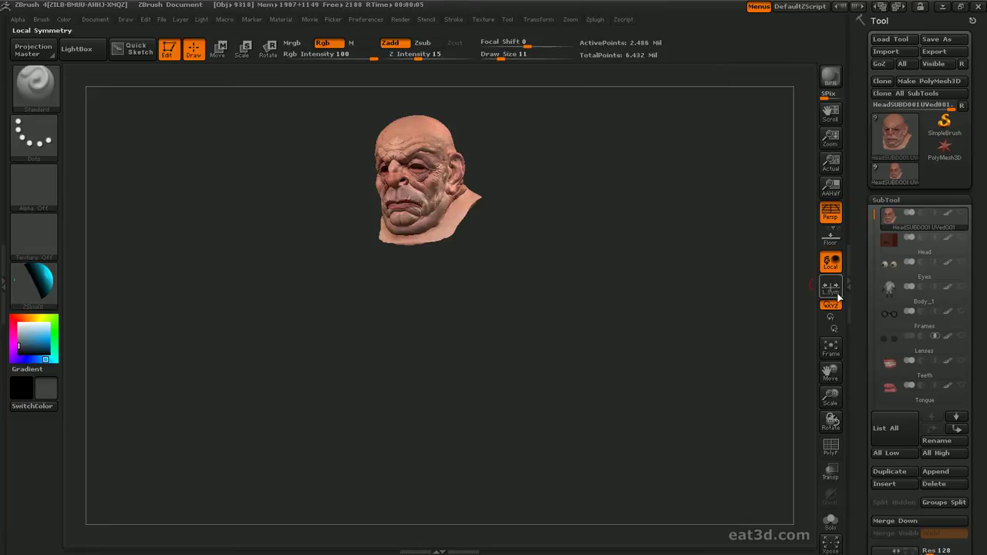
Step: Expand Texture Map and UV Map, then toggle Morph UV on and back off
{"action": "scroll", "coordinate": [887, 309], "scroll_direction": "down", "scroll_amount": 10}
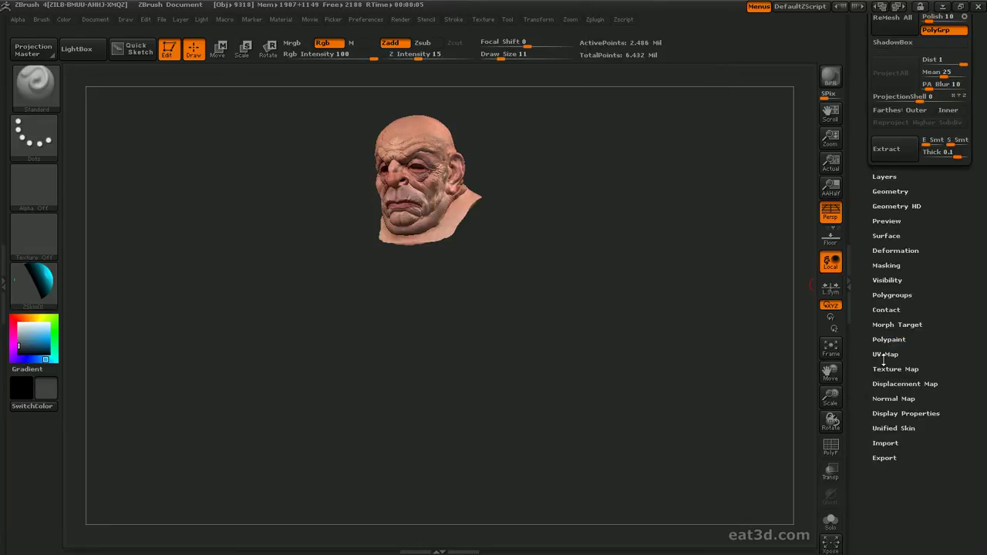
{"action": "left_click", "coordinate": [887, 368]}
{"action": "left_click", "coordinate": [884, 354]}
{"action": "scroll", "coordinate": [883, 353], "scroll_direction": "down", "scroll_amount": 3}
{"action": "left_click", "coordinate": [889, 209]}
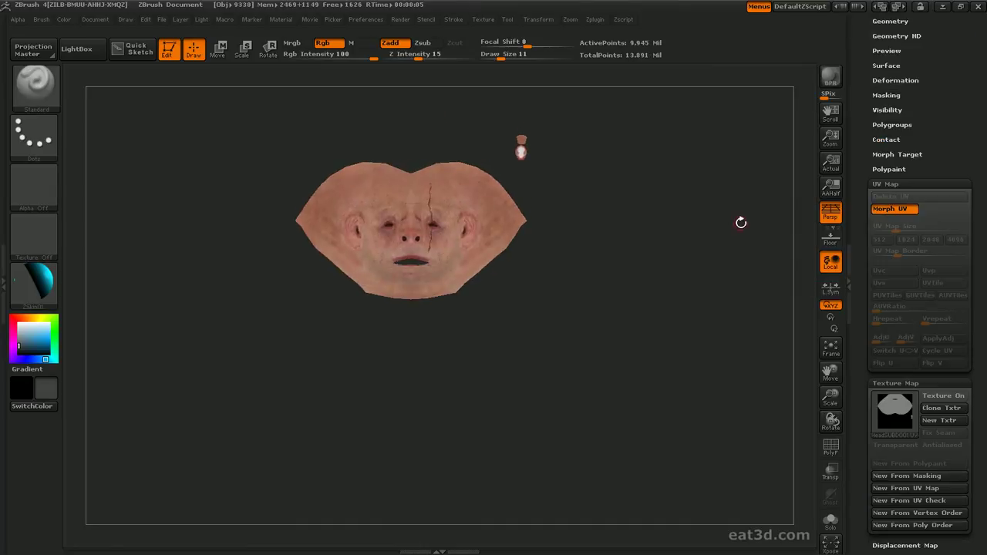
{"action": "left_click", "coordinate": [894, 209]}
Step: Expand the Displacement Map and Normal Map subpalettes to review their options
{"action": "scroll", "coordinate": [862, 239], "scroll_direction": "down", "scroll_amount": 1}
{"action": "scroll", "coordinate": [862, 239], "scroll_direction": "down", "scroll_amount": 5}
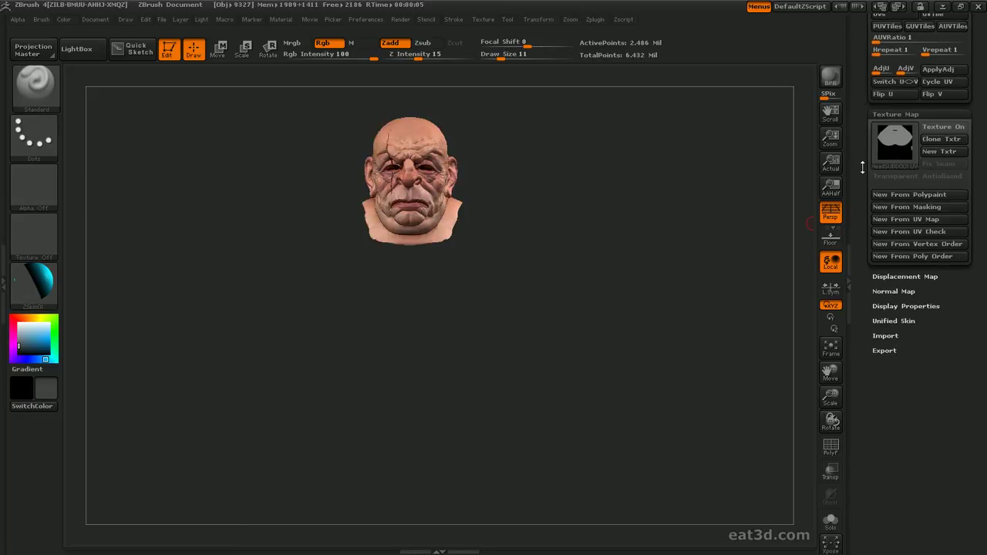
{"action": "left_click", "coordinate": [893, 276]}
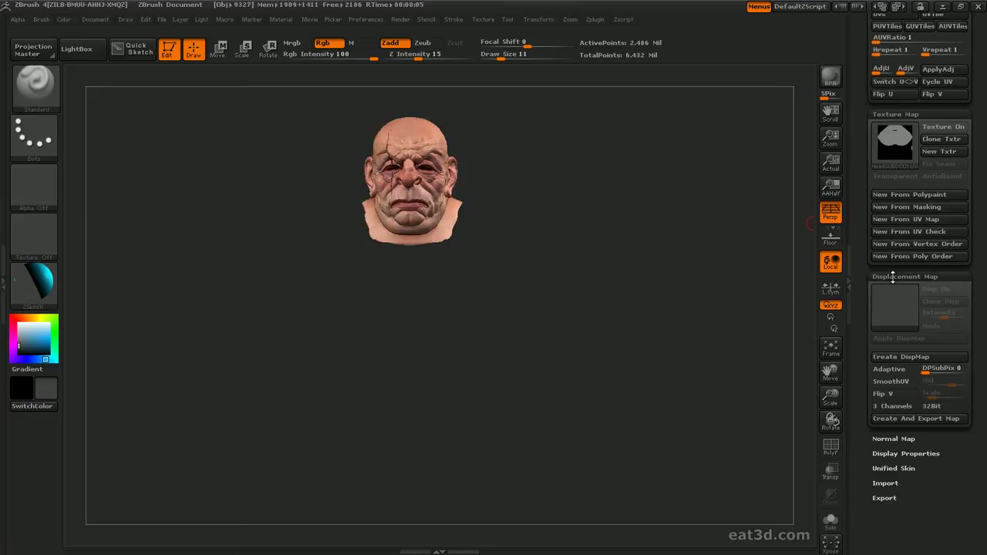
{"action": "left_click", "coordinate": [893, 436]}
{"action": "scroll", "coordinate": [858, 363], "scroll_direction": "down", "scroll_amount": 1}
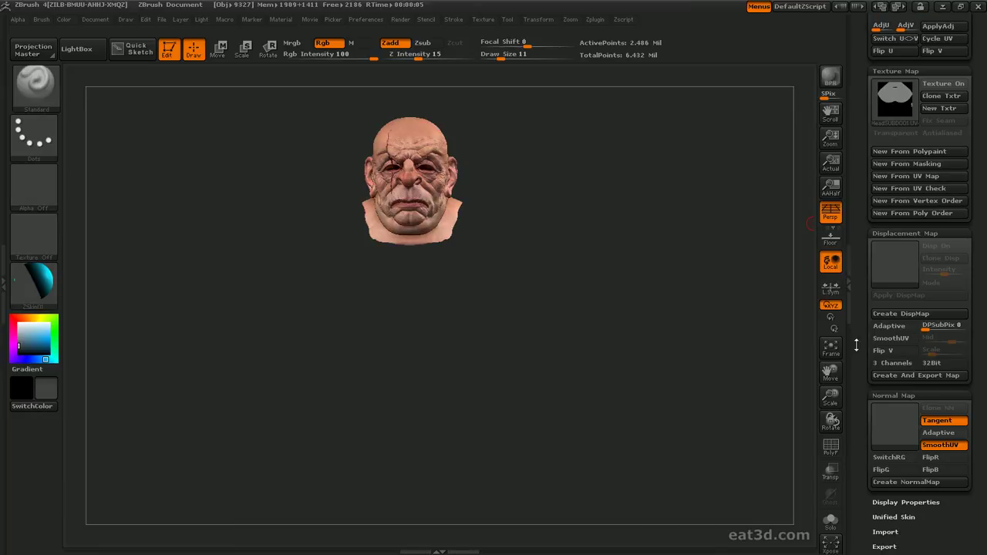
{"action": "left_click_drag", "start_coordinate": [857, 346], "coordinate": [867, 530]}
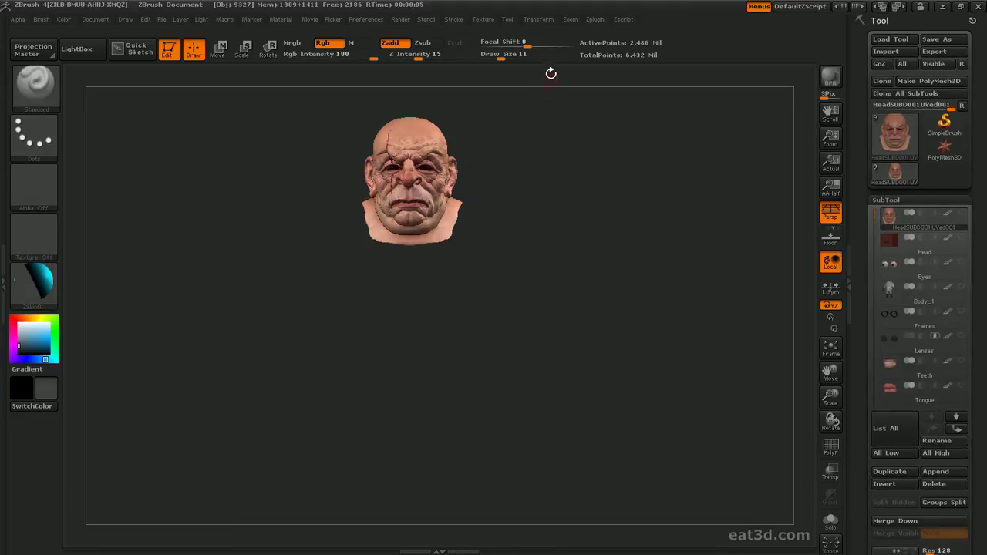
Step: Collapse UV Master and open the Multi Map Exporter plugin options
{"action": "left_click", "coordinate": [594, 20]}
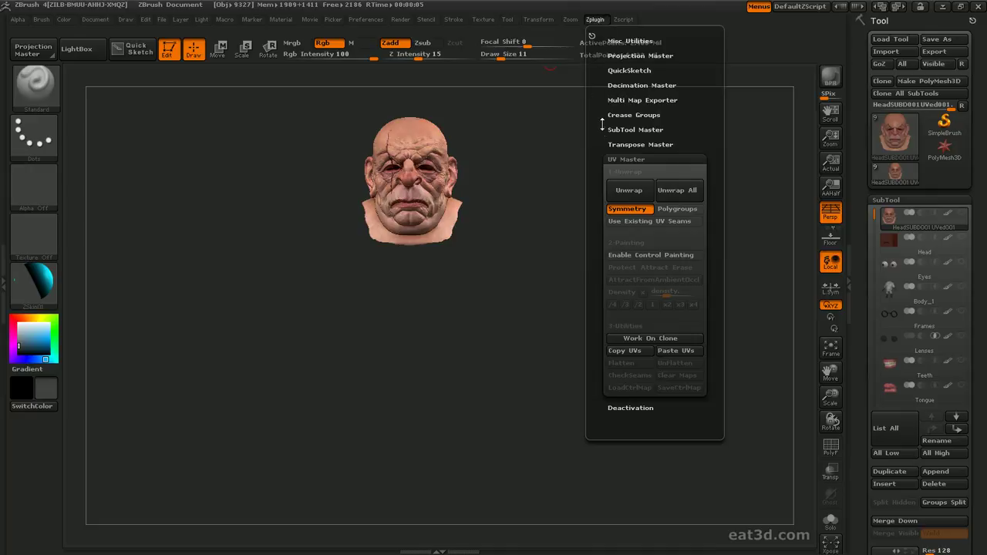
{"action": "left_click", "coordinate": [621, 159]}
{"action": "left_click", "coordinate": [622, 101]}
{"action": "left_click_drag", "start_coordinate": [621, 105], "coordinate": [604, 189]}
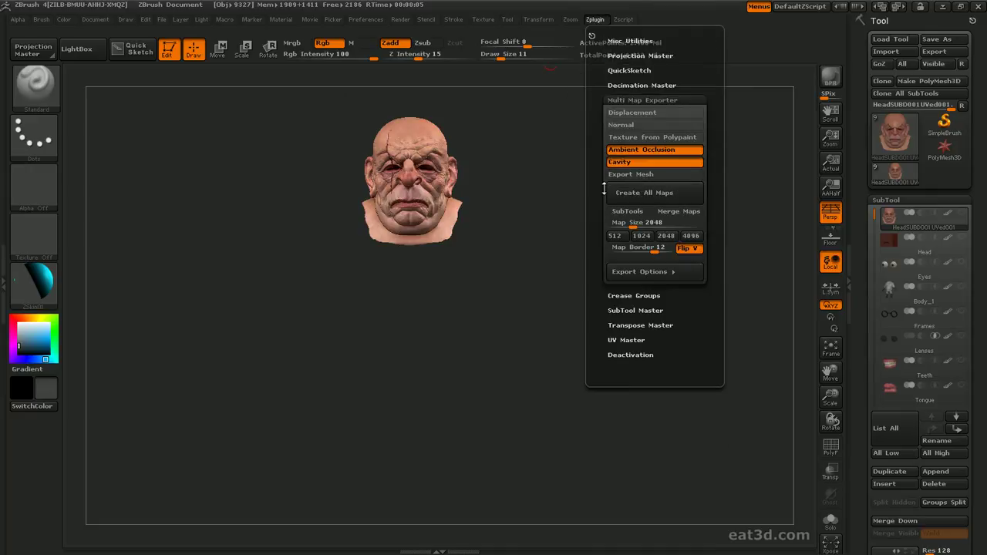
Step: Show all subtools again, hide the red ZSphere, and orbit the character to a three-quarter view
{"action": "left_click", "coordinate": [962, 214], "text": "shift"}
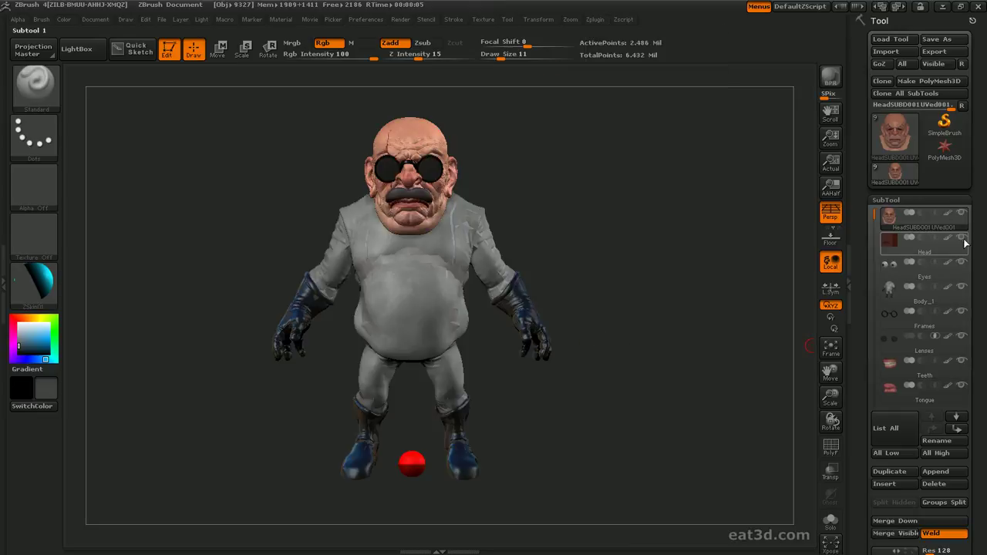
{"action": "left_click", "coordinate": [962, 239]}
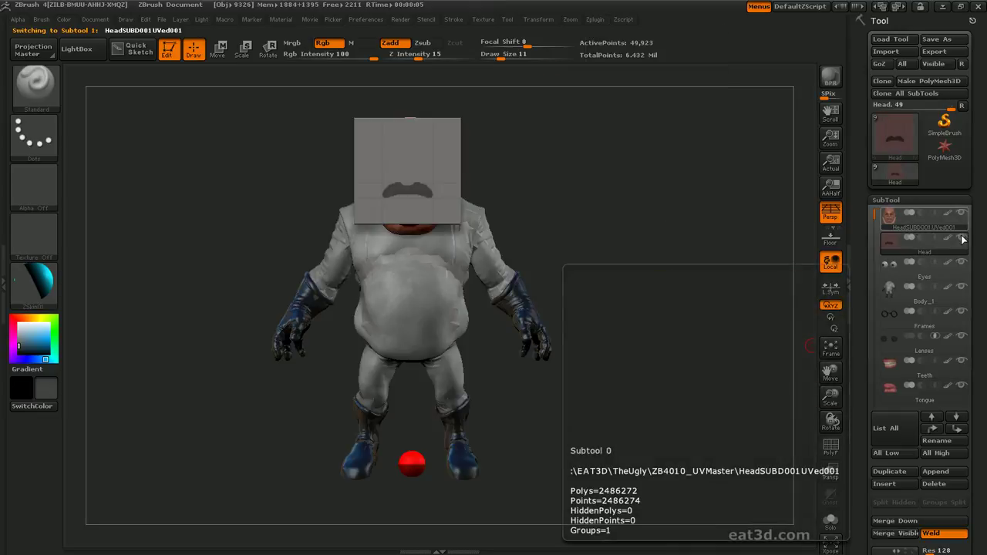
{"action": "left_click", "coordinate": [962, 239]}
{"action": "mouse_move", "coordinate": [874, 218]}
{"action": "left_mouse_down"}
{"action": "mouse_move", "coordinate": [874, 275]}
{"action": "mouse_move", "coordinate": [874, 219]}
{"action": "left_mouse_up"}
{"action": "left_click", "coordinate": [963, 340]}
{"action": "left_click_drag", "start_coordinate": [771, 207], "coordinate": [635, 257]}
Step: Compare the skin material's S1 and S2 shader modifiers, then bring up the BPR render settings
{"action": "left_click", "coordinate": [281, 20]}
{"action": "left_click", "coordinate": [302, 303]}
{"action": "left_click", "coordinate": [321, 303]}
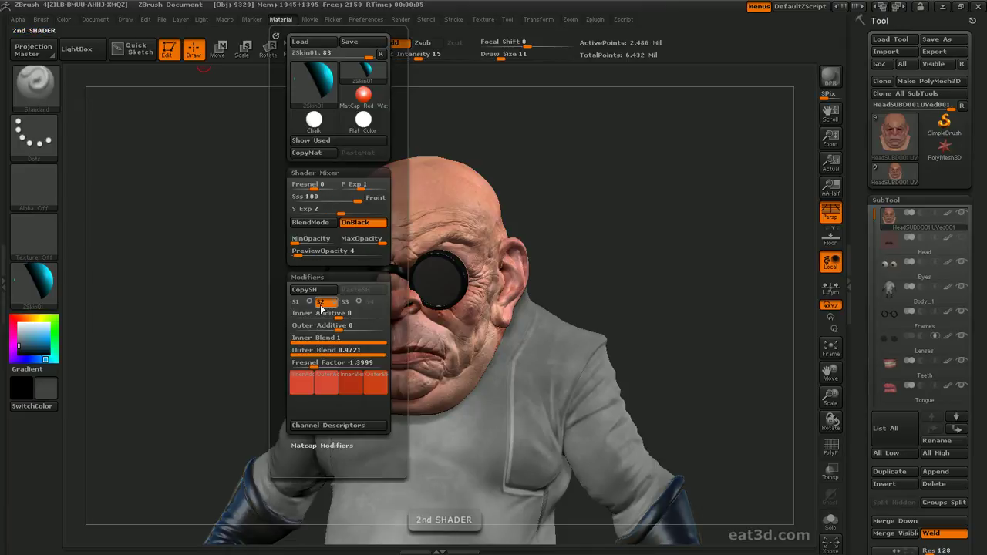
{"action": "left_click", "coordinate": [303, 303]}
{"action": "left_click", "coordinate": [322, 303]}
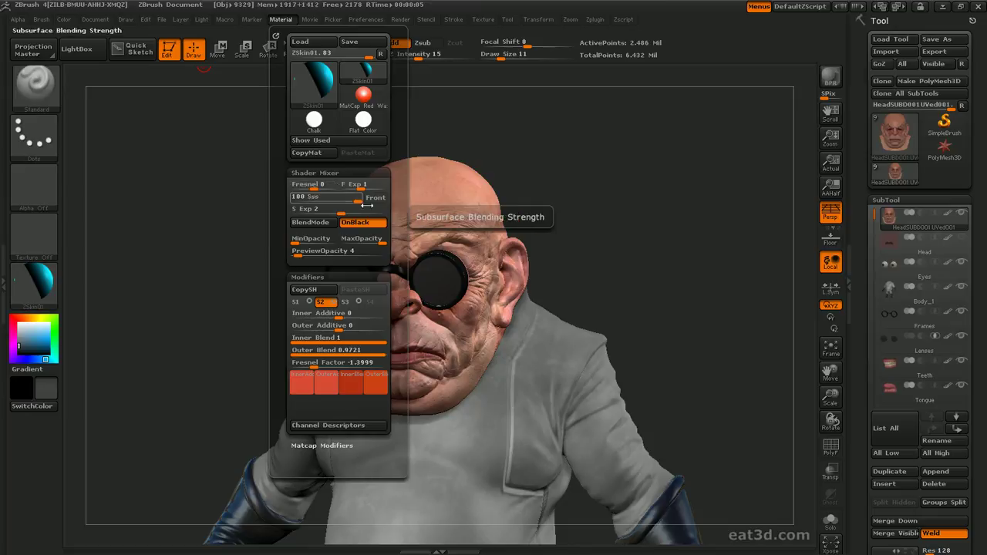
{"action": "left_click", "coordinate": [403, 20]}
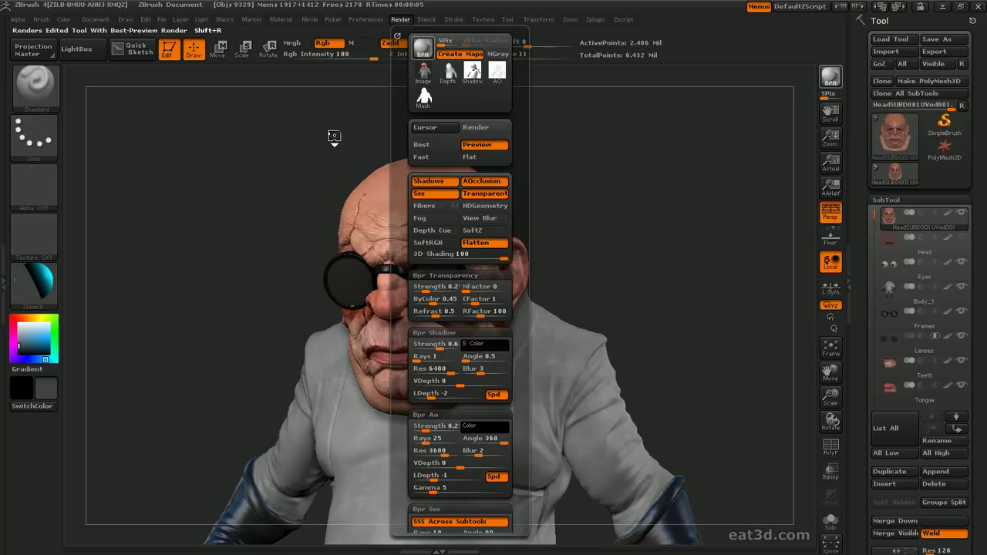
Step: BPR-render the character with Shift+R and review the Image, Shadow, AO and Mask maps
{"action": "key", "text": "shift+r"}
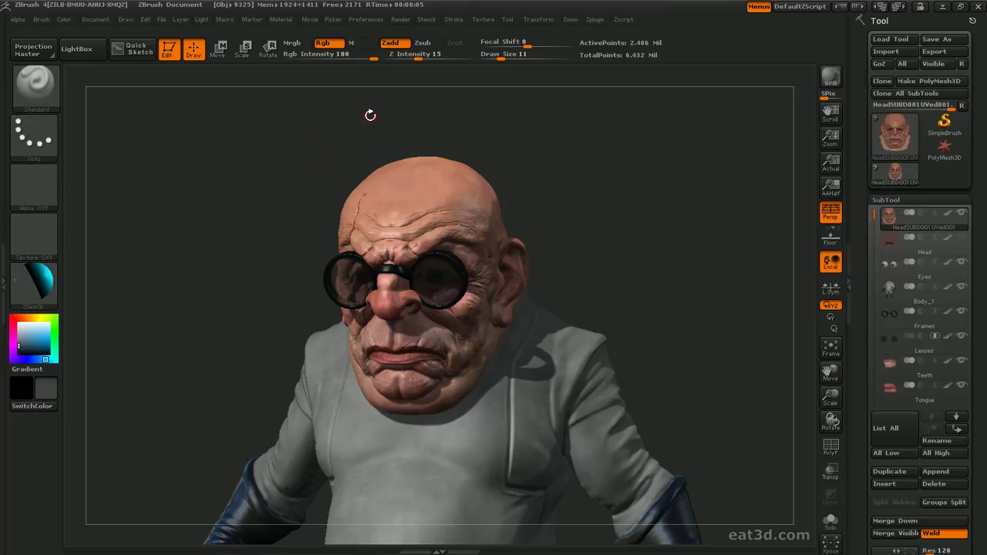
{"action": "left_click", "coordinate": [397, 24]}
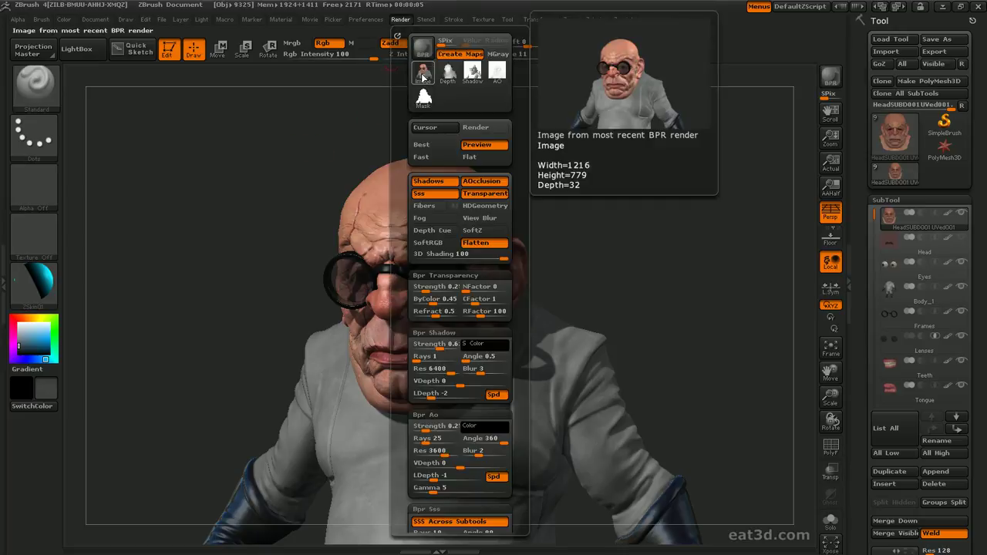
{"action": "mouse_move", "coordinate": [454, 75]}
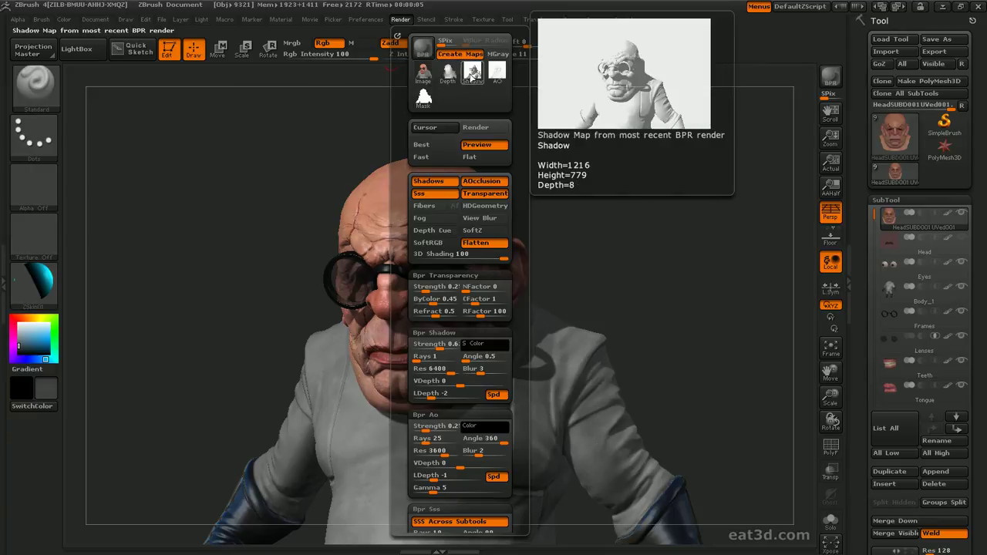
{"action": "mouse_move", "coordinate": [494, 75]}
{"action": "mouse_move", "coordinate": [424, 104]}
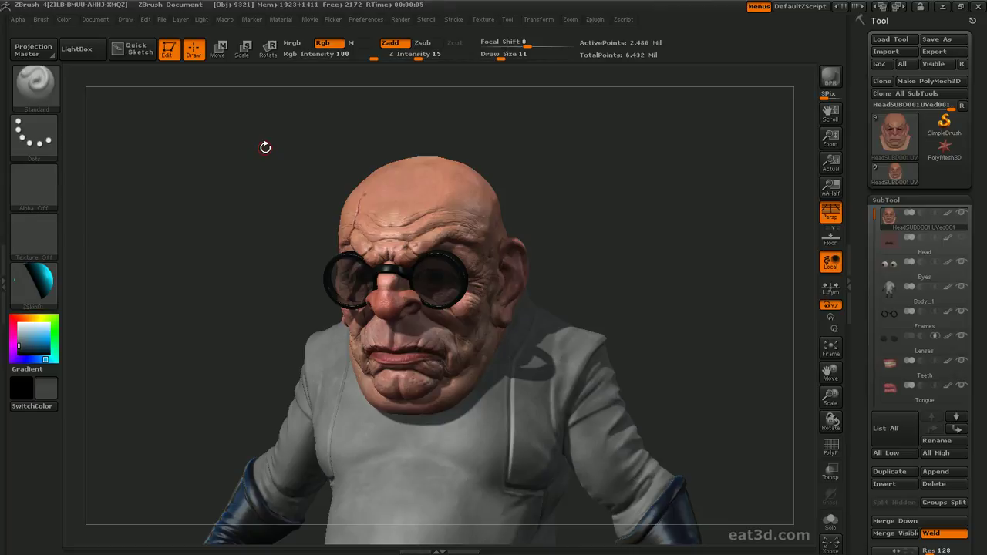
Step: Enter tutorial view mode with Ctrl+Shift+T over the finished BPR render
{"action": "key", "text": "ctrl+shift+t"}
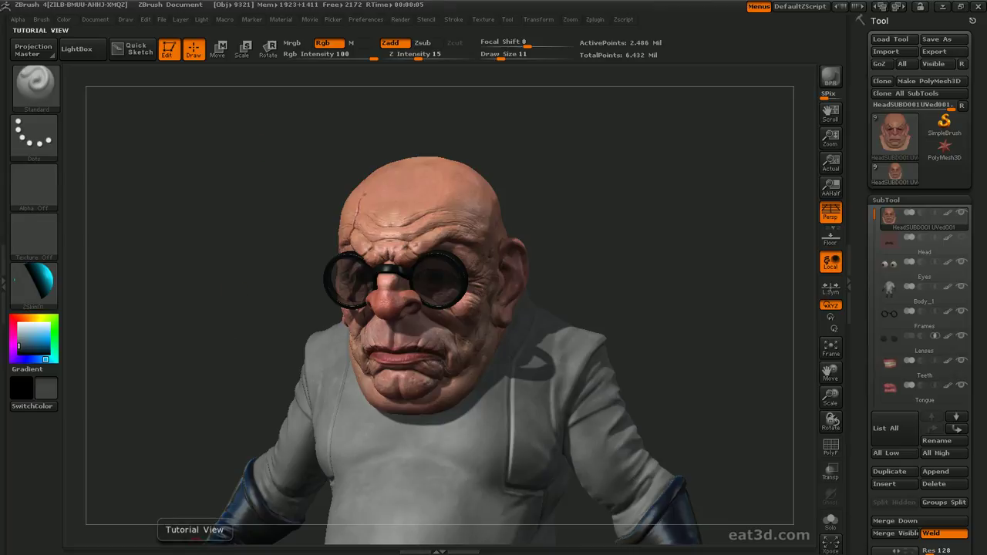